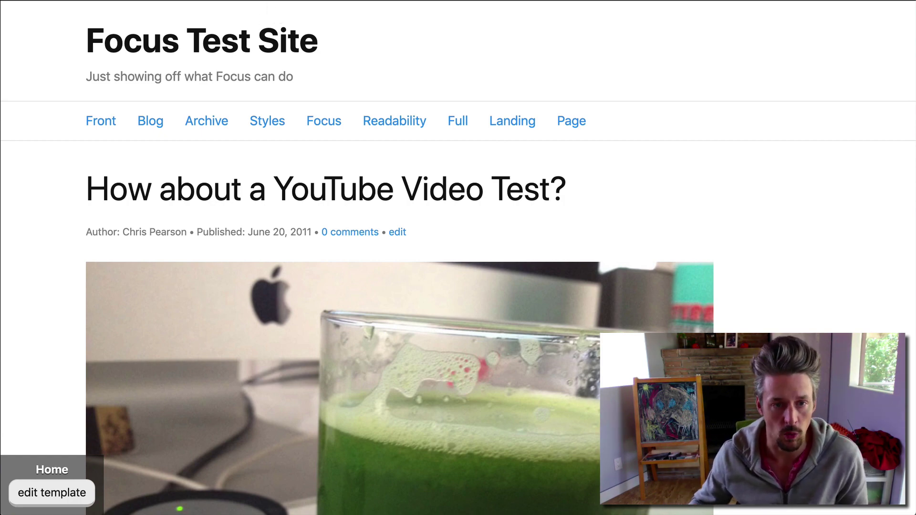
# Switch from the live Focus Test Site to the Thesis Home admin page.
pyautogui.hotkey('ctrl', 'Tab')
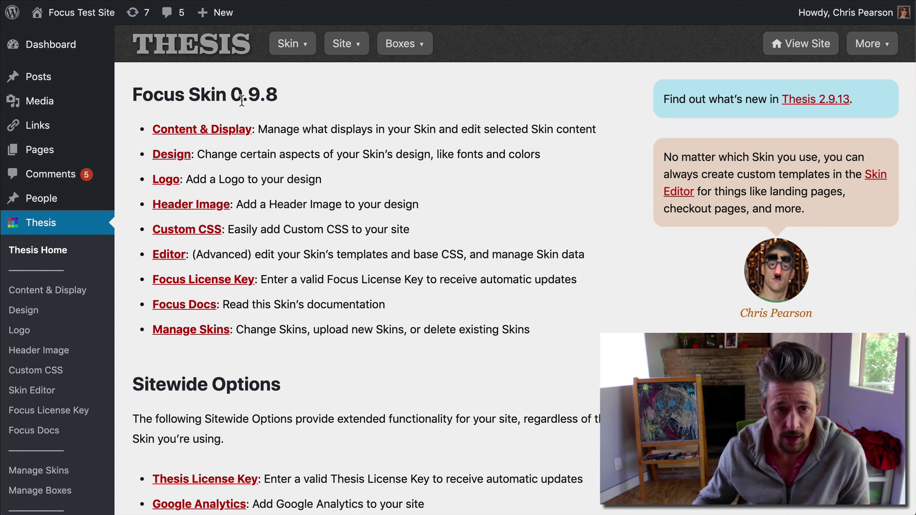
# Open Thesis Content & Display to list the Focus skin's editable boxes, including Nav Menu: Focus.
pyautogui.click(200, 132)
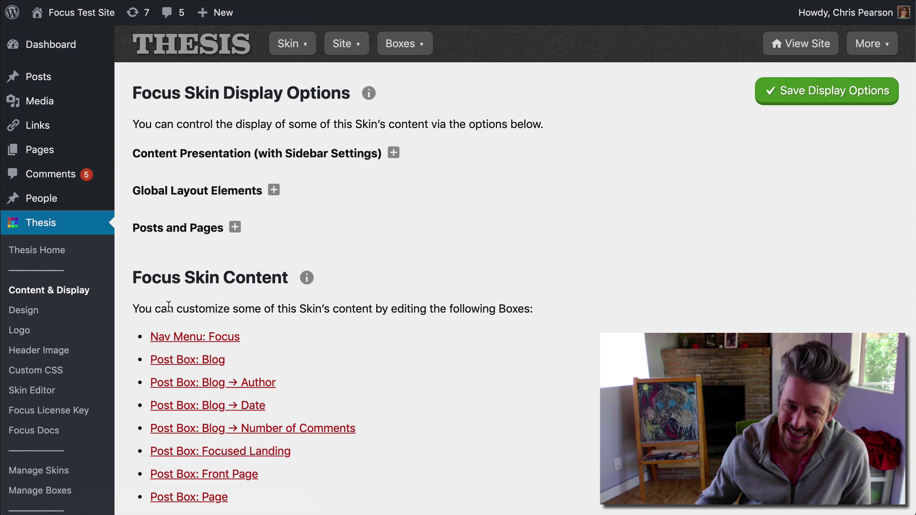
pyautogui.moveTo(167, 308); pyautogui.dragTo(366, 308)
pyautogui.click(366, 307)
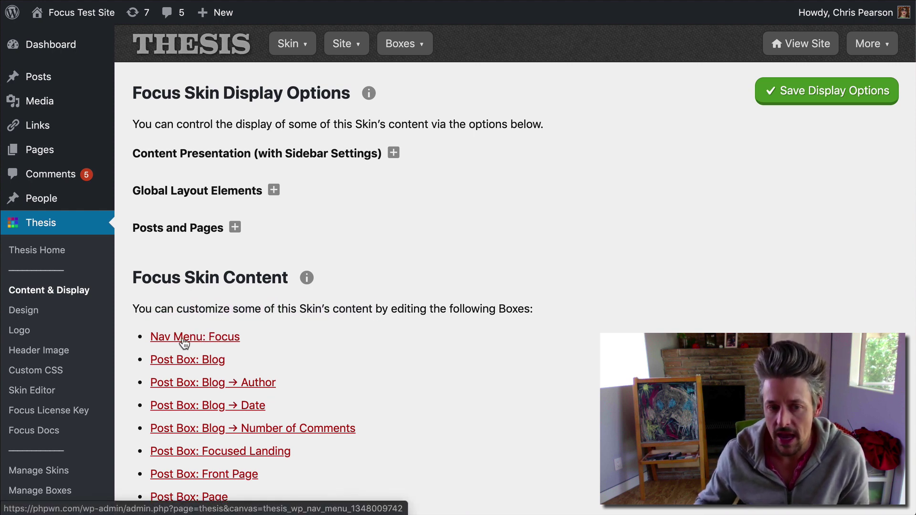
# Set Nav Menu: Focus to display the Focus menu and save, then reset it to 'Select a WP menu:'.
pyautogui.click(215, 338)
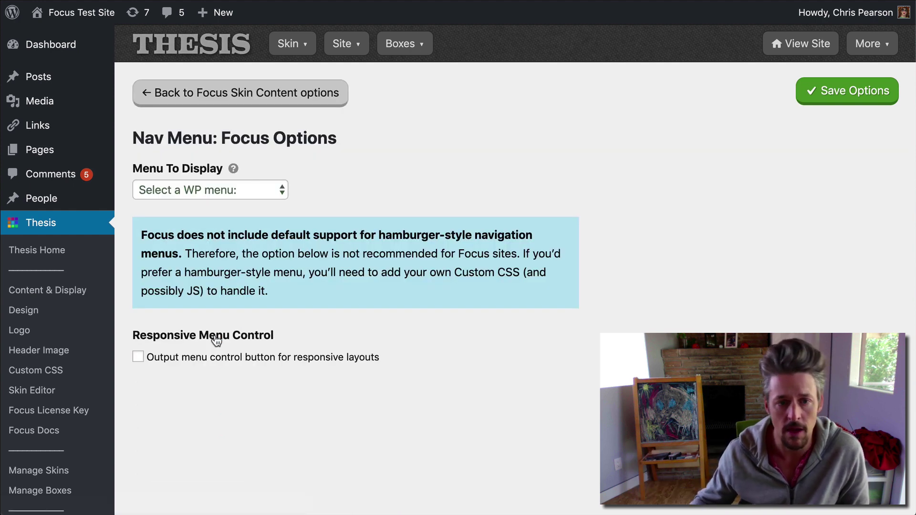
pyautogui.click(263, 186)
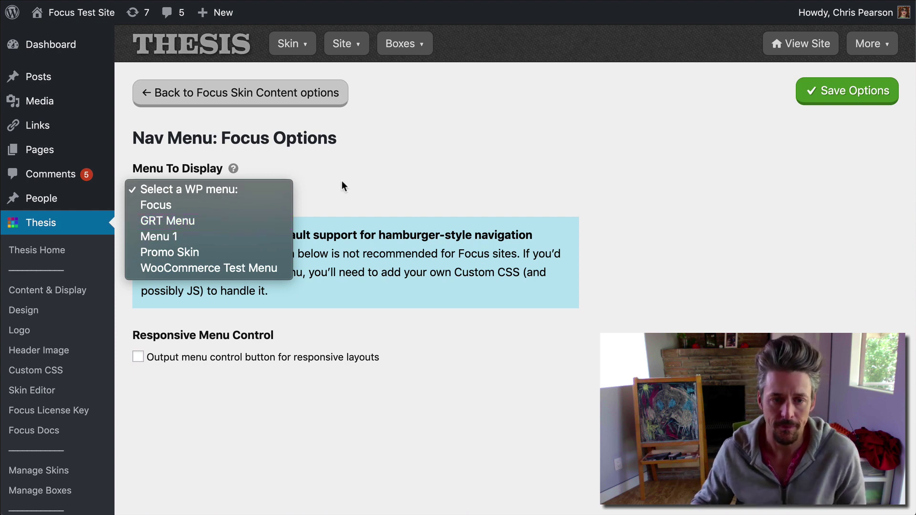
pyautogui.click(259, 205)
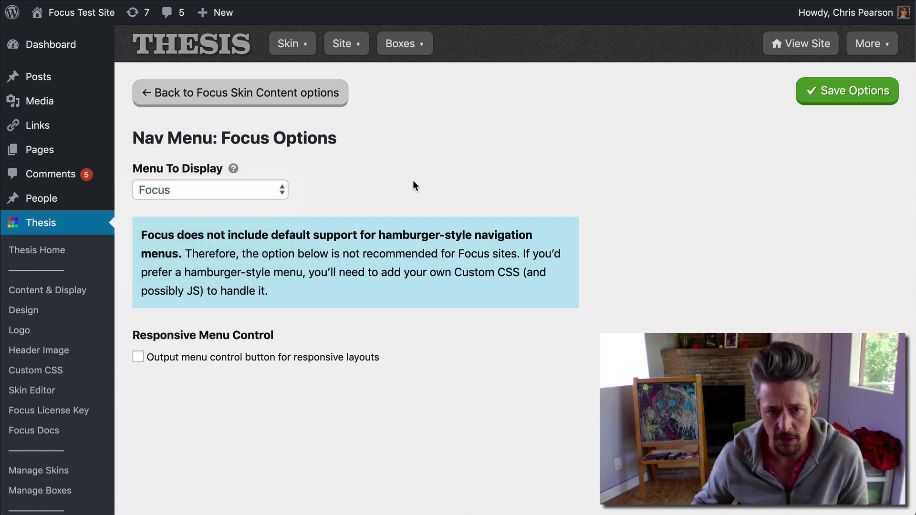
pyautogui.click(847, 91)
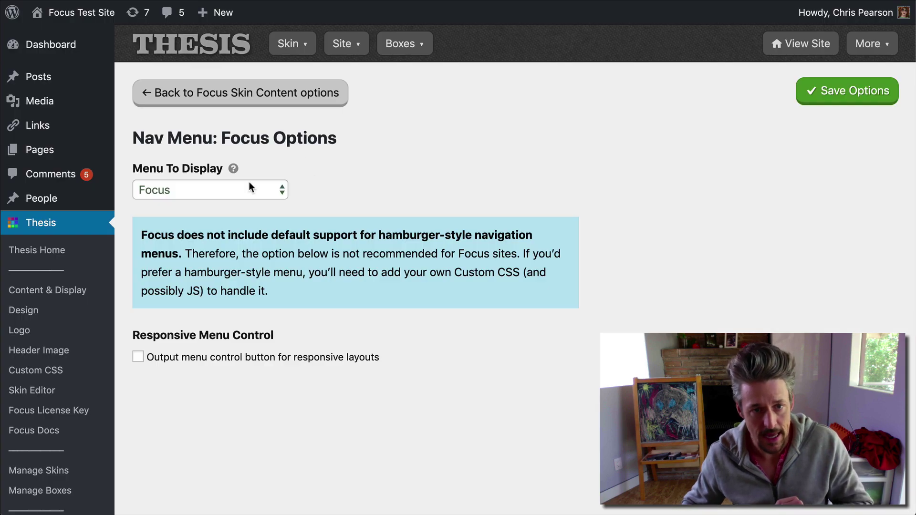
pyautogui.click(247, 186)
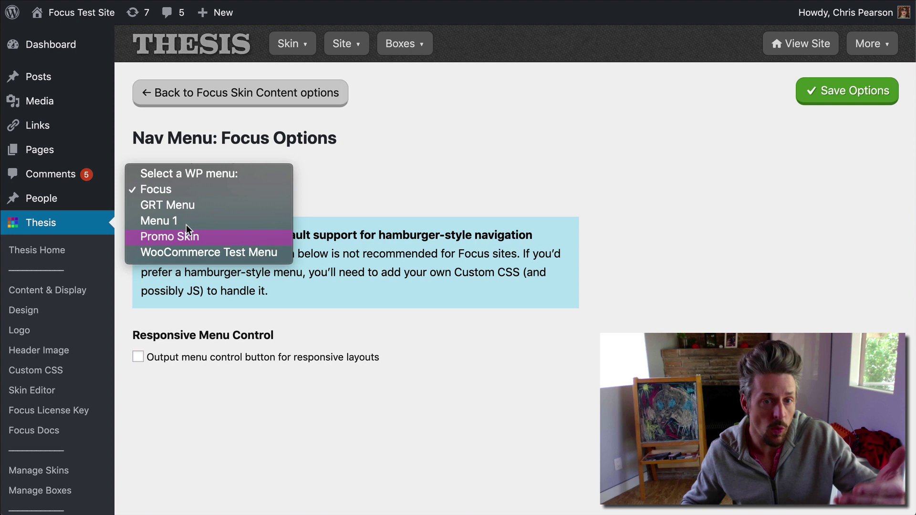
pyautogui.click(190, 172)
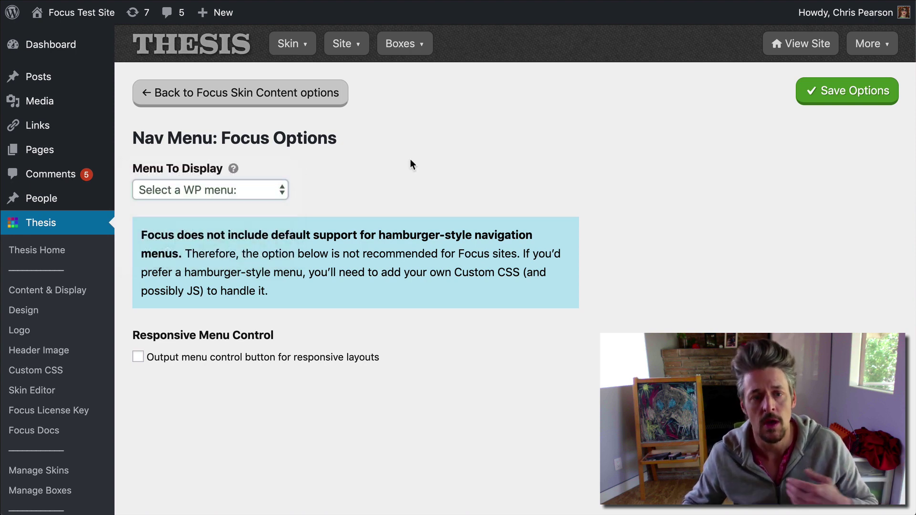
# Save Nav Menu: Focus with no menu assigned, then go to Appearance > Menus.
pyautogui.click(811, 91)
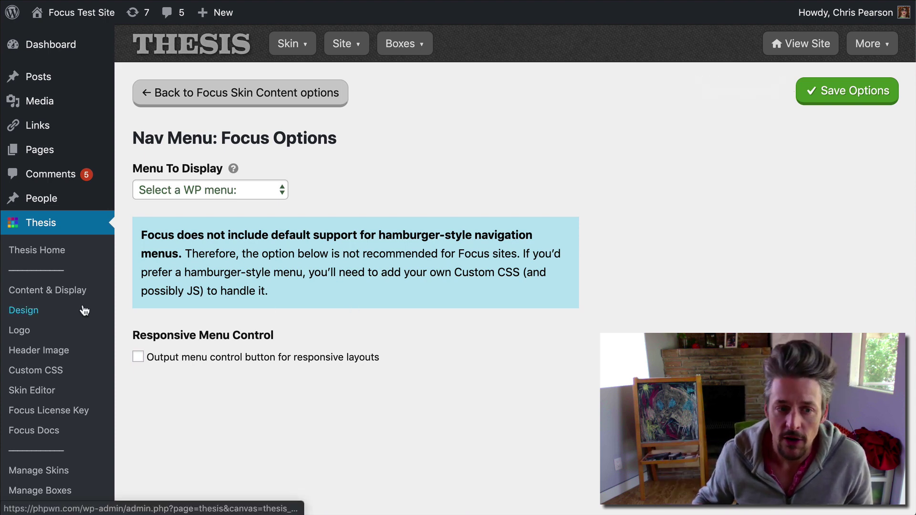
pyautogui.scroll(-6, 81, 286)
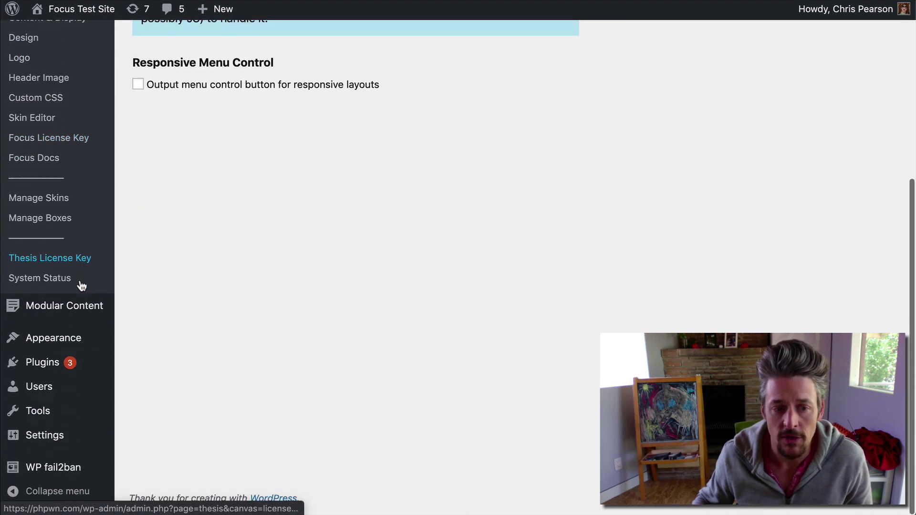
pyautogui.moveTo(51, 353)
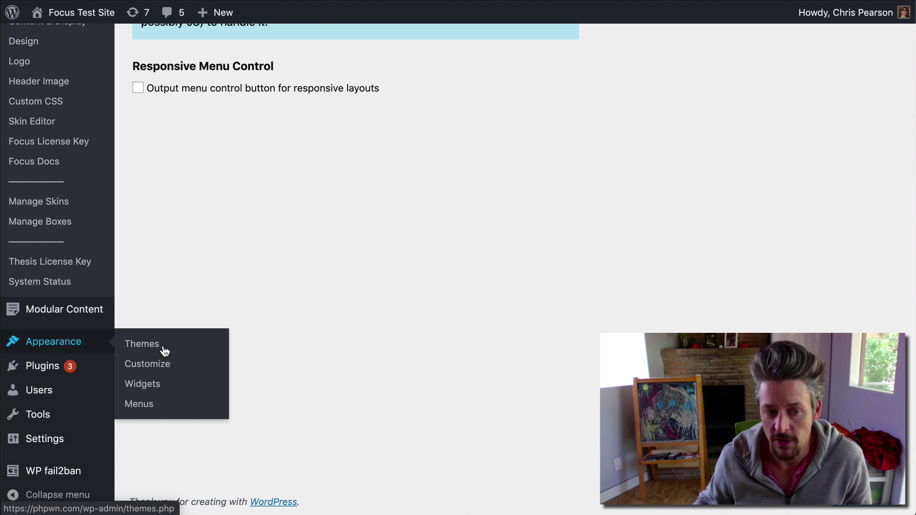
pyautogui.click(139, 408)
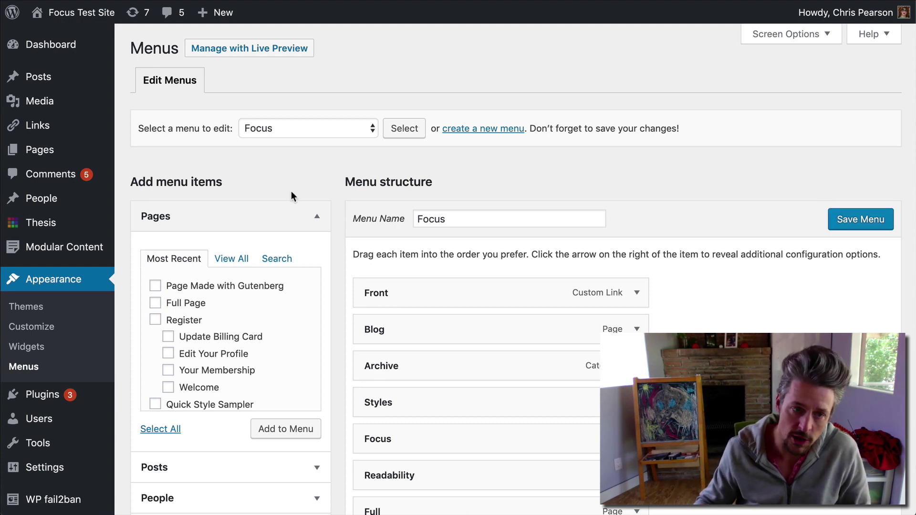
# Reopen Nav Menu: Focus in Content & Display and leave Menu To Display with no menu chosen.
pyautogui.moveTo(70, 235)
pyautogui.click(146, 214)
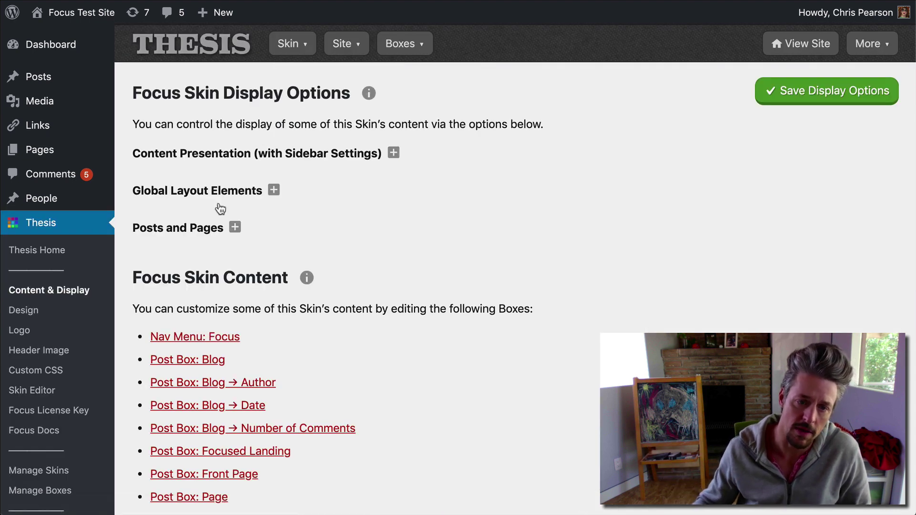
pyautogui.click(214, 339)
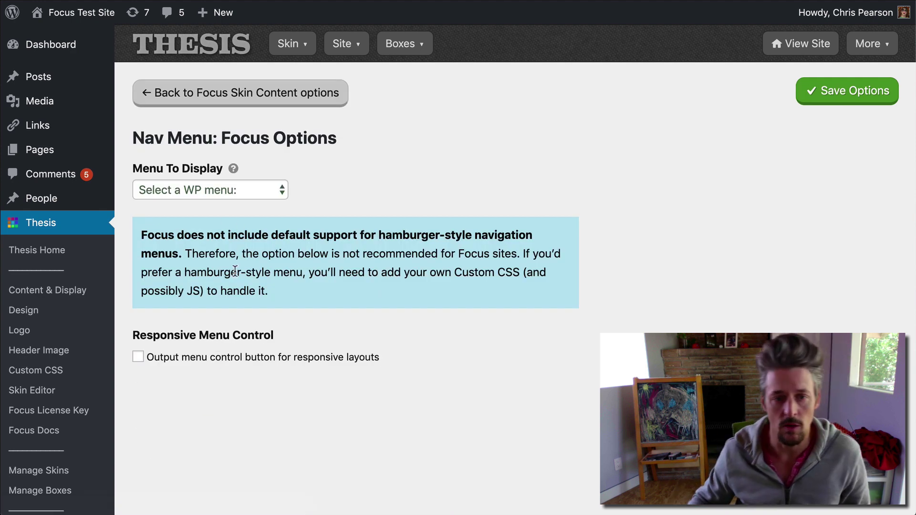
pyautogui.click(254, 189)
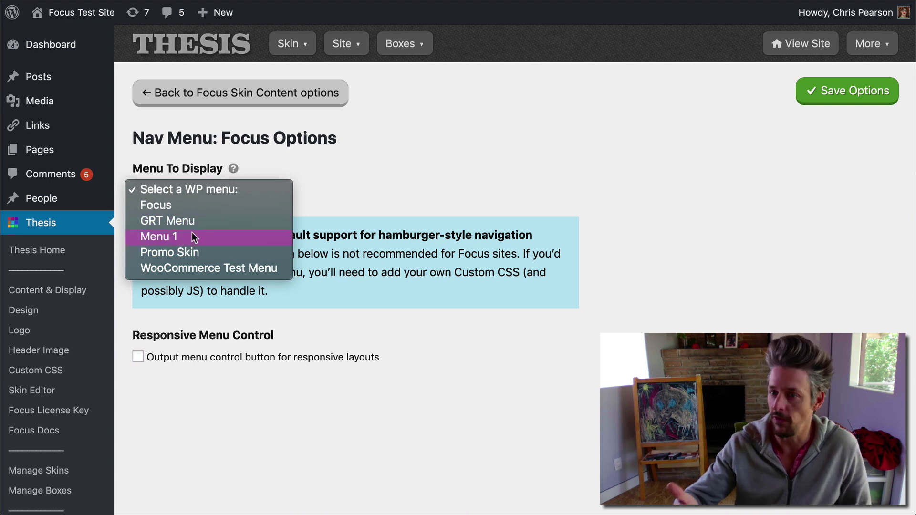
pyautogui.click(408, 181)
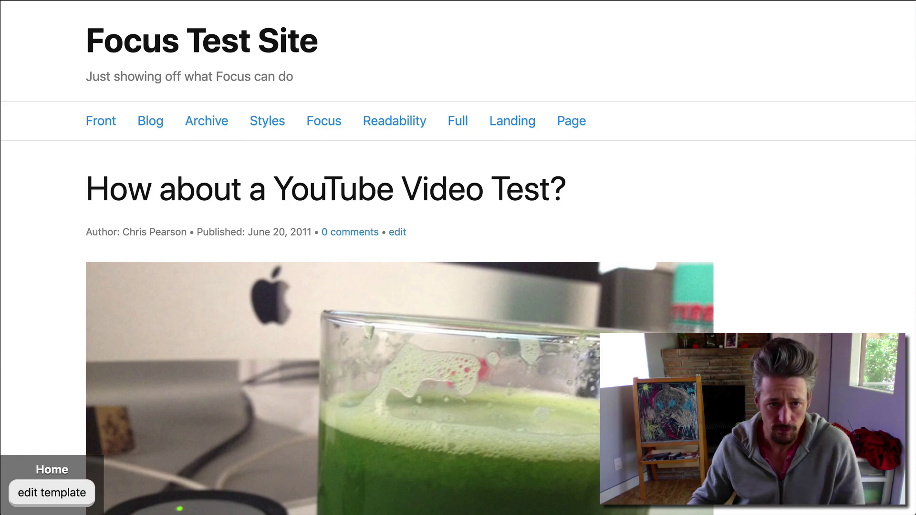
pyautogui.hotkey('ctrl', 'Tab')
pyautogui.scroll(-5, 82, 390)
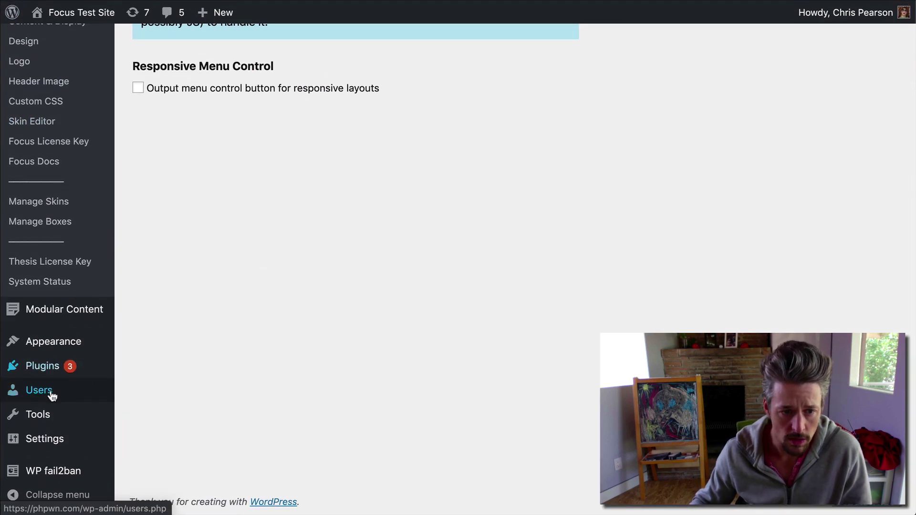
pyautogui.moveTo(57, 339)
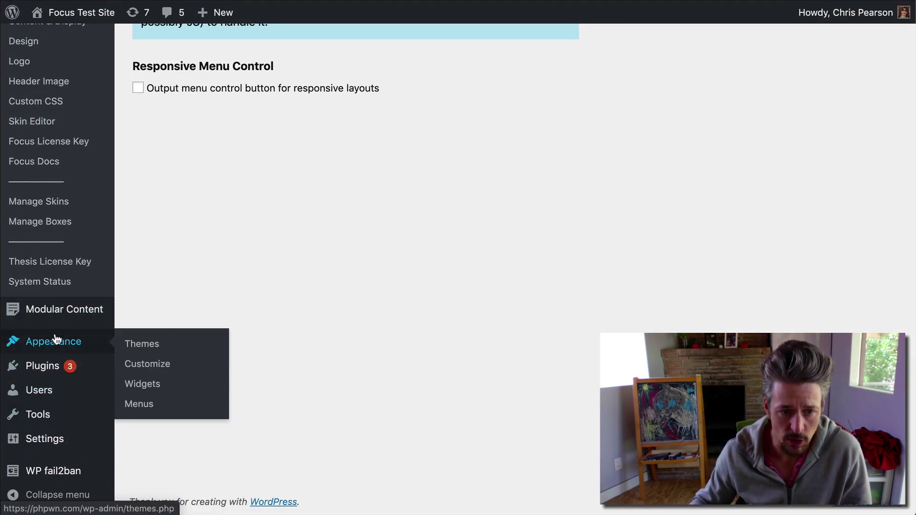
pyautogui.click(146, 405)
pyautogui.scroll(-5, 372, 360)
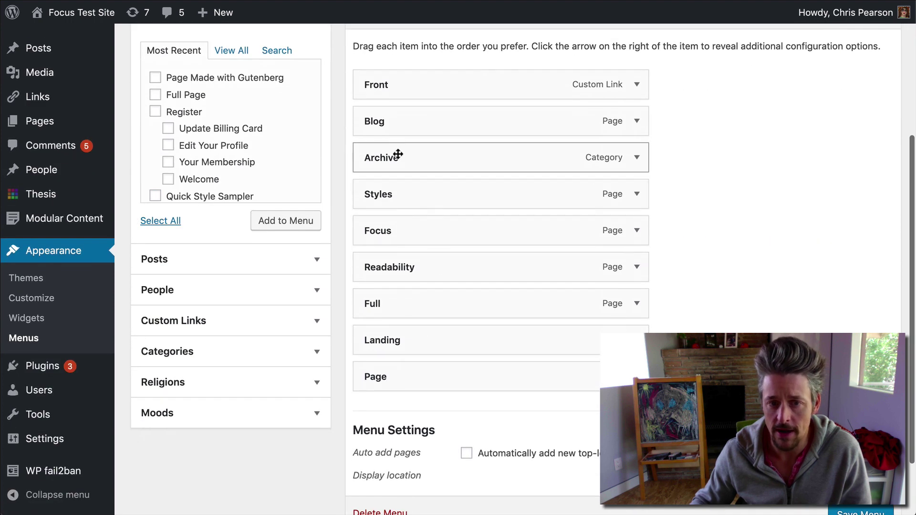
pyautogui.moveTo(394, 117); pyautogui.dragTo(458, 121)
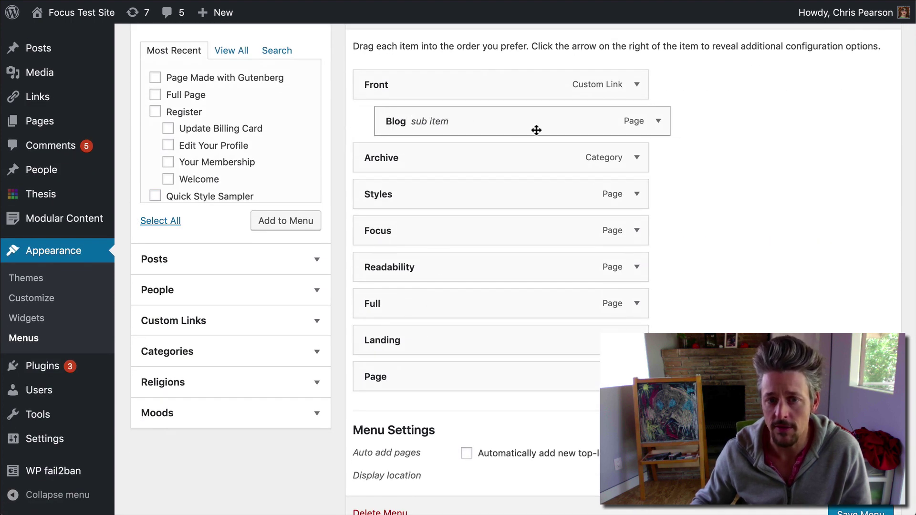
pyautogui.moveTo(535, 129); pyautogui.dragTo(499, 131)
pyautogui.scroll(5, 731, 151)
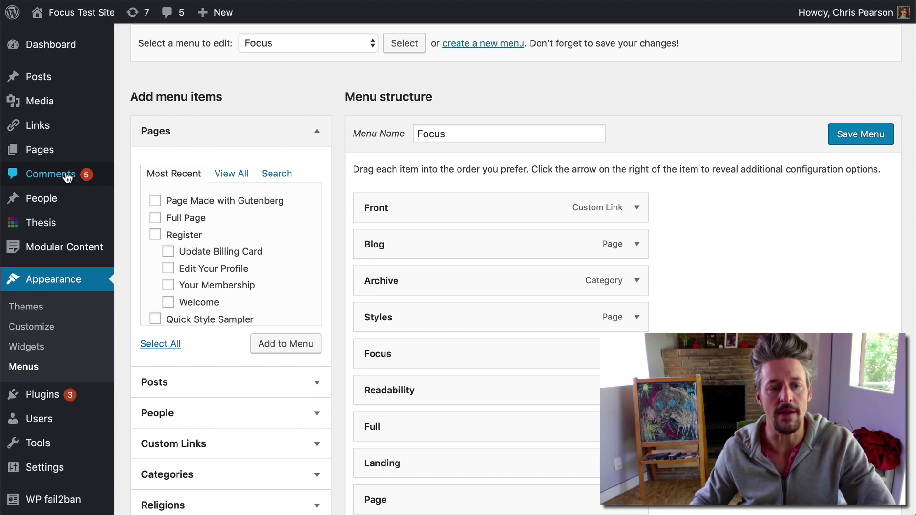
# Return to Thesis Content & Display, confirming departure from the Menus page.
pyautogui.moveTo(41, 220)
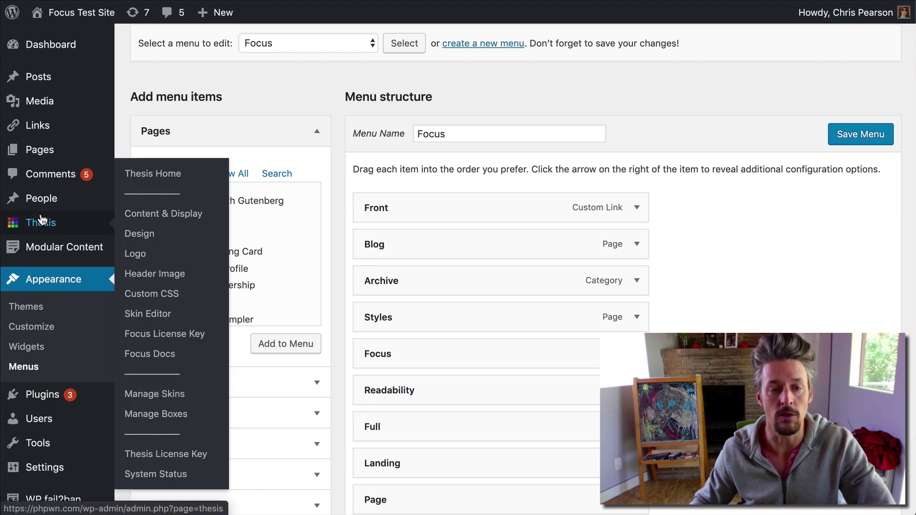
pyautogui.click(177, 217)
pyautogui.click(570, 258)
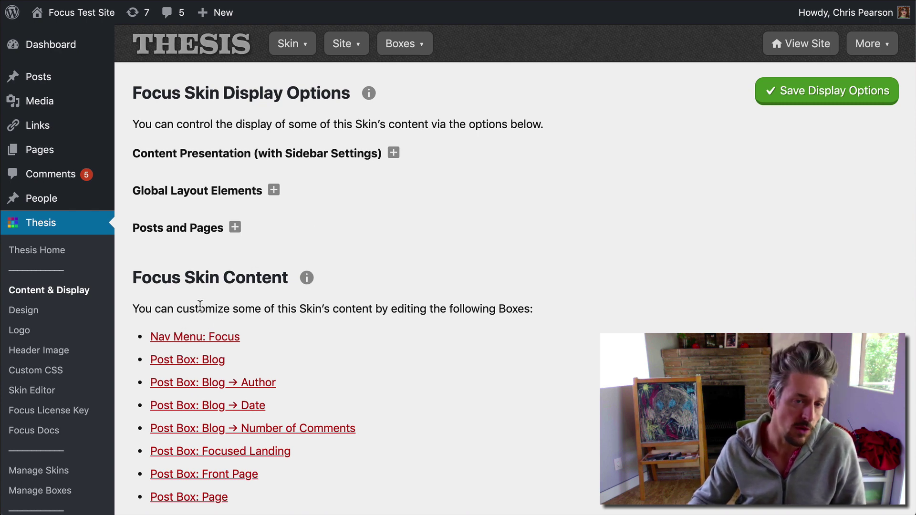
# Uncheck Focus Nav Menu under Global Layout Elements and save the display options.
pyautogui.click(197, 194)
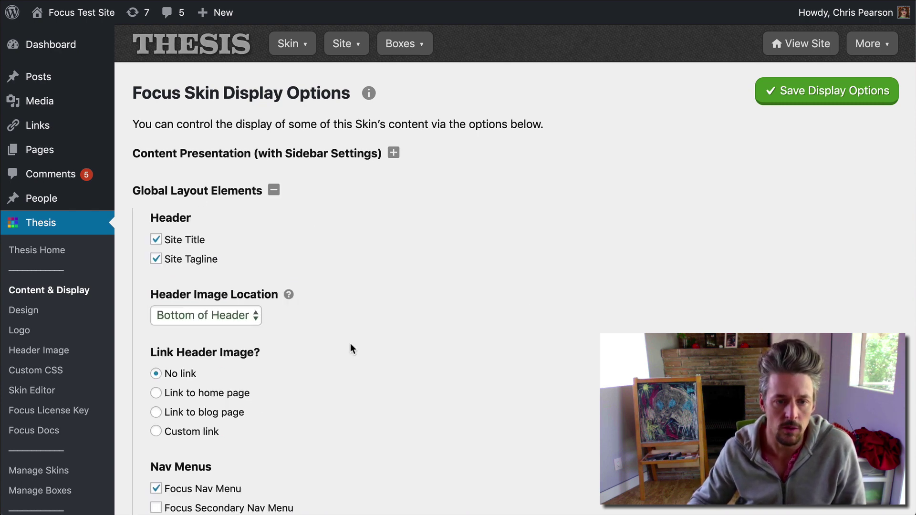
pyautogui.scroll(-5, 402, 204)
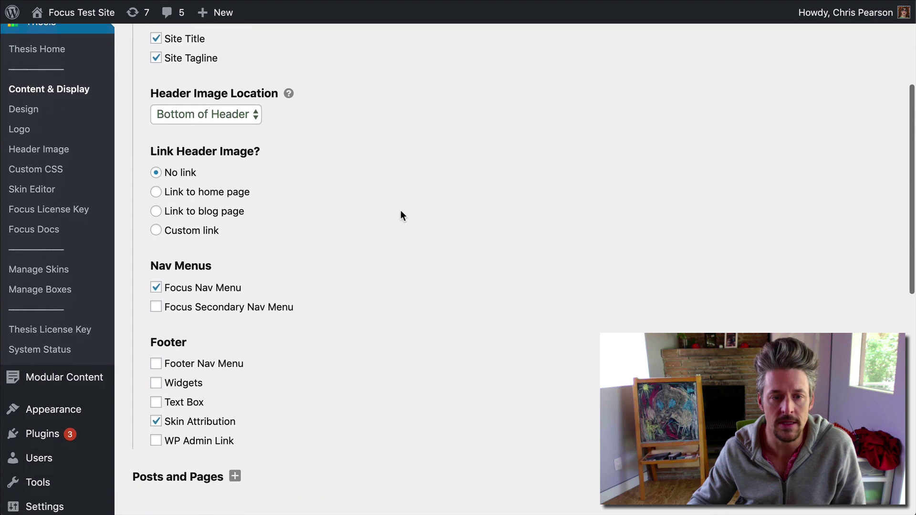
pyautogui.click(200, 292)
pyautogui.scroll(5, 488, 221)
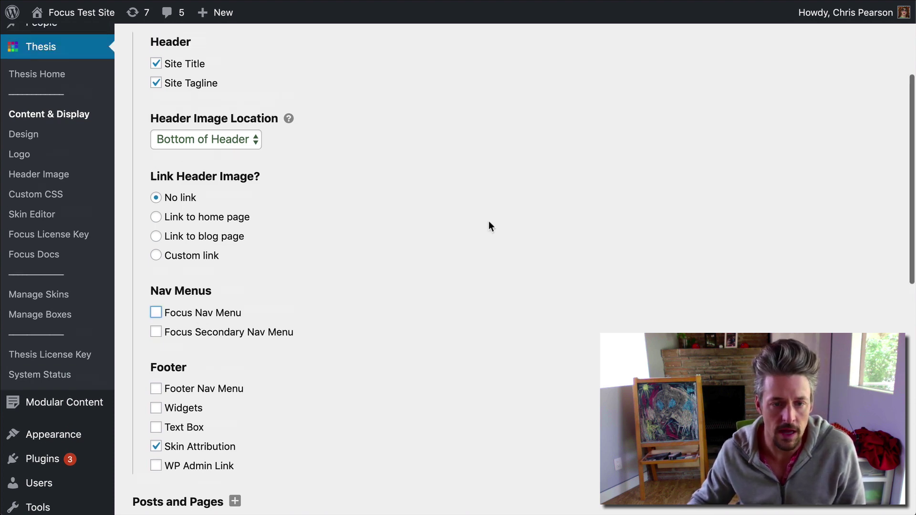
pyautogui.click(829, 93)
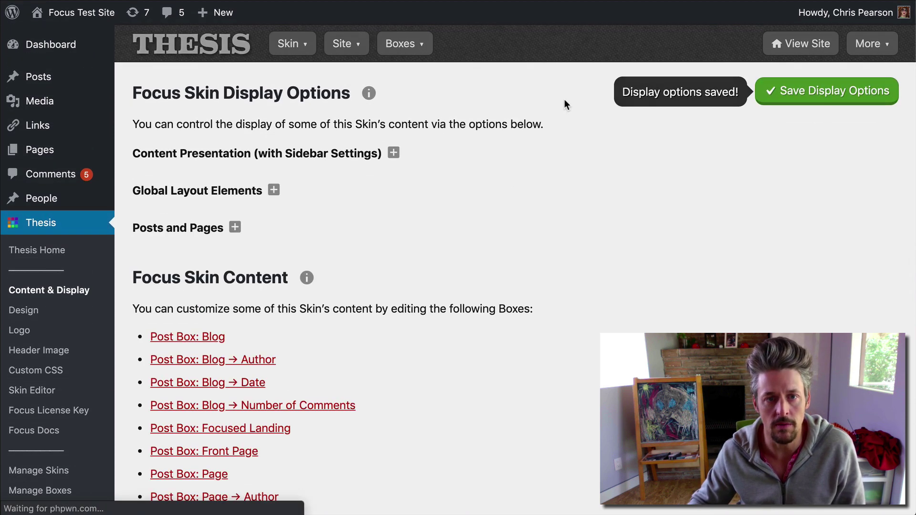
pyautogui.scroll(-3, 451, 280)
pyautogui.scroll(-3, 197, 274)
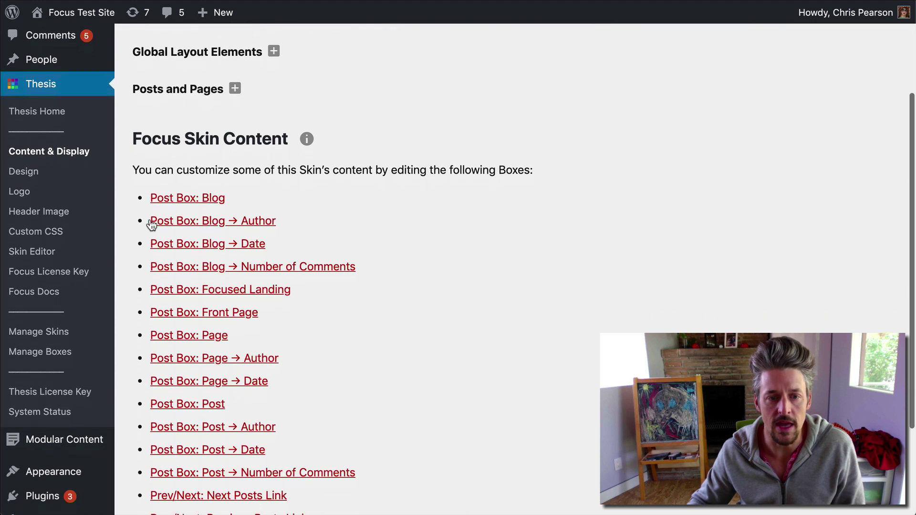
pyautogui.scroll(-3, 185, 242)
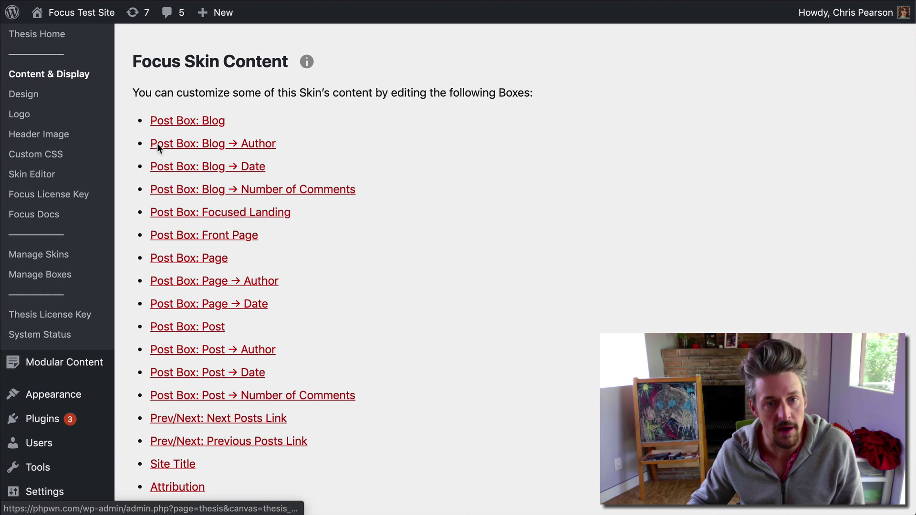
pyautogui.scroll(8, 236, 171)
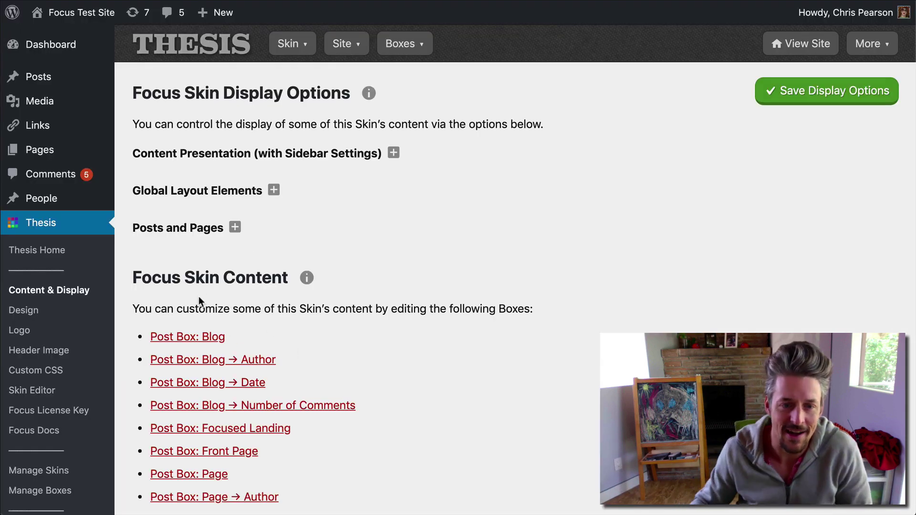
# Re-enable Focus Nav Menu under Global Layout Elements and save the display options.
pyautogui.click(218, 195)
pyautogui.scroll(-1, 210, 427)
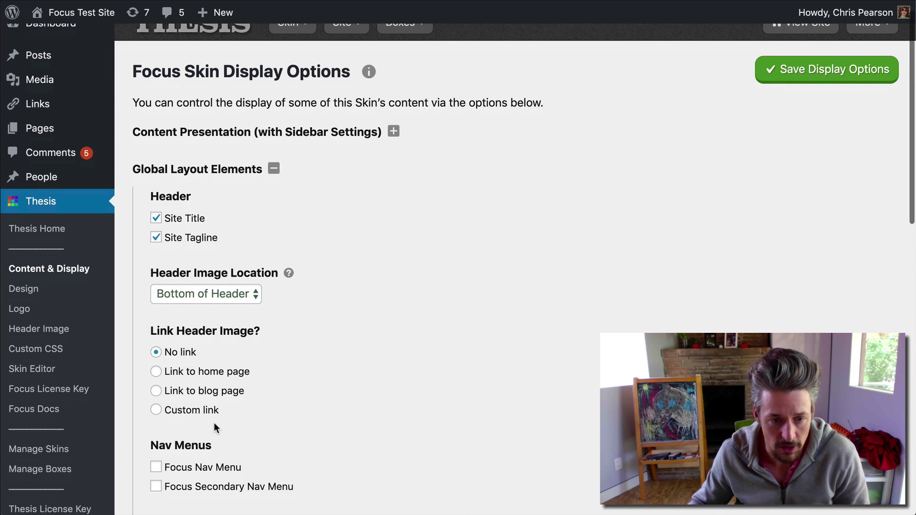
pyautogui.click(205, 467)
pyautogui.click(827, 70)
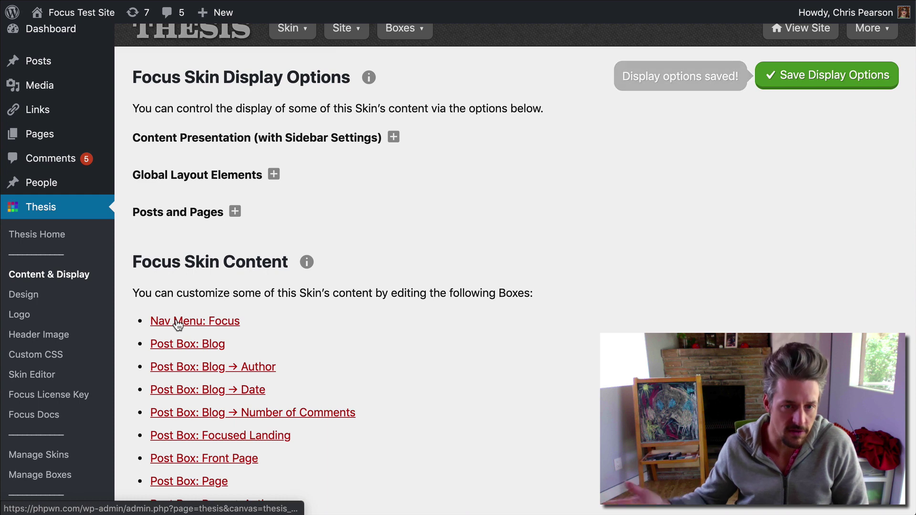
# Enable Focus Secondary Nav Menu and save the display options.
pyautogui.click(223, 175)
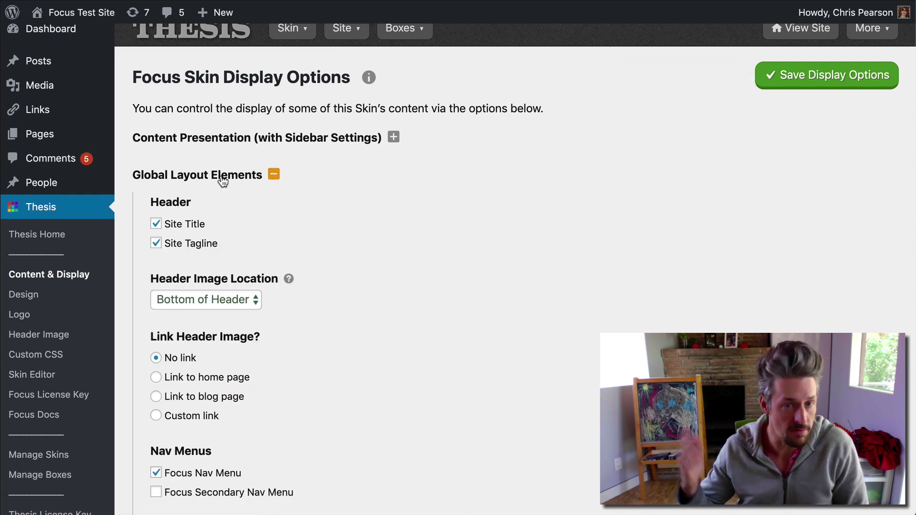
pyautogui.scroll(-2, 227, 182)
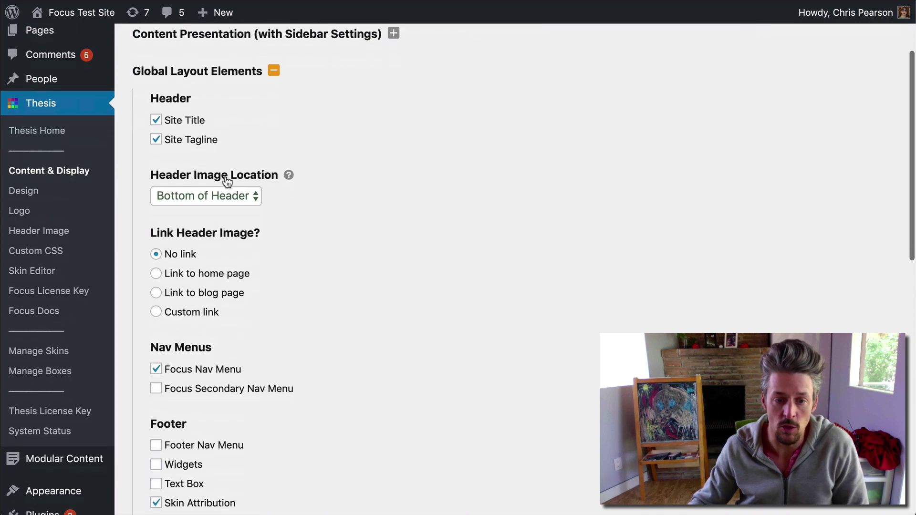
pyautogui.click(262, 385)
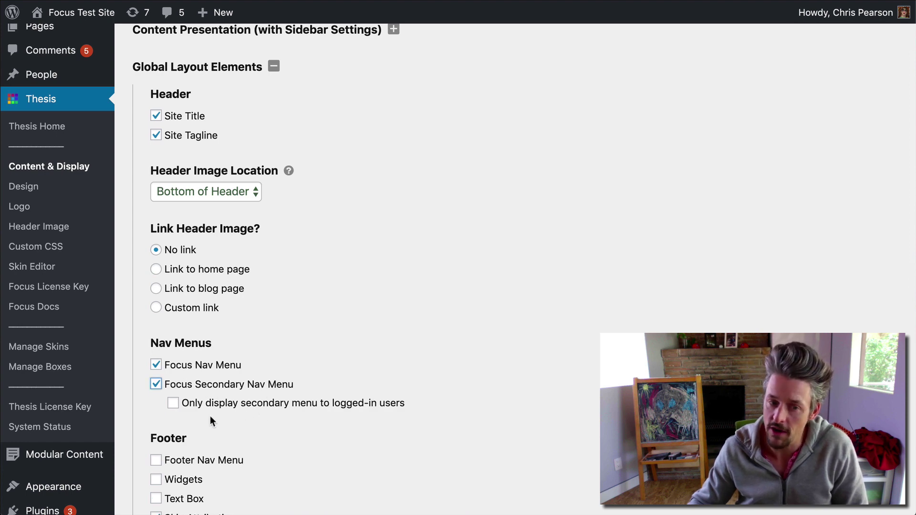
pyautogui.scroll(5, 668, 238)
pyautogui.click(785, 91)
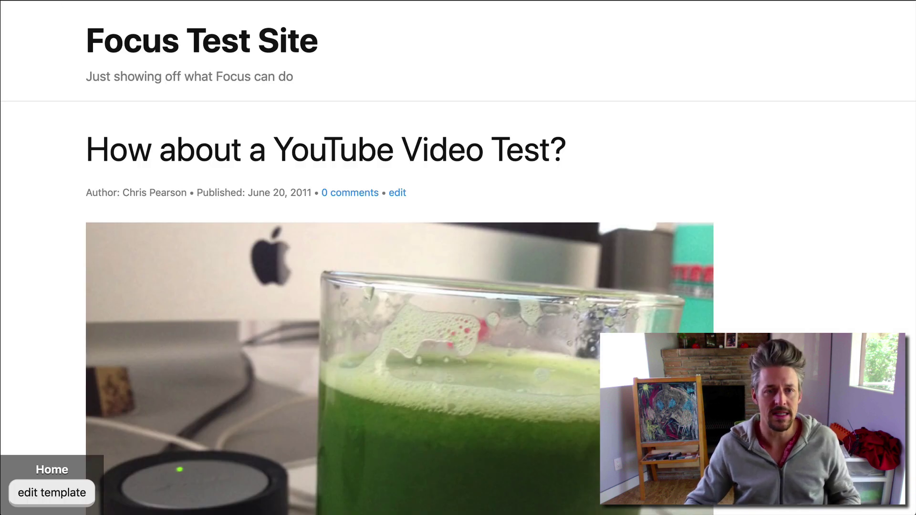
# Reload the live site to see both nav bars, then return to the Focus display options.
pyautogui.press('super+r')
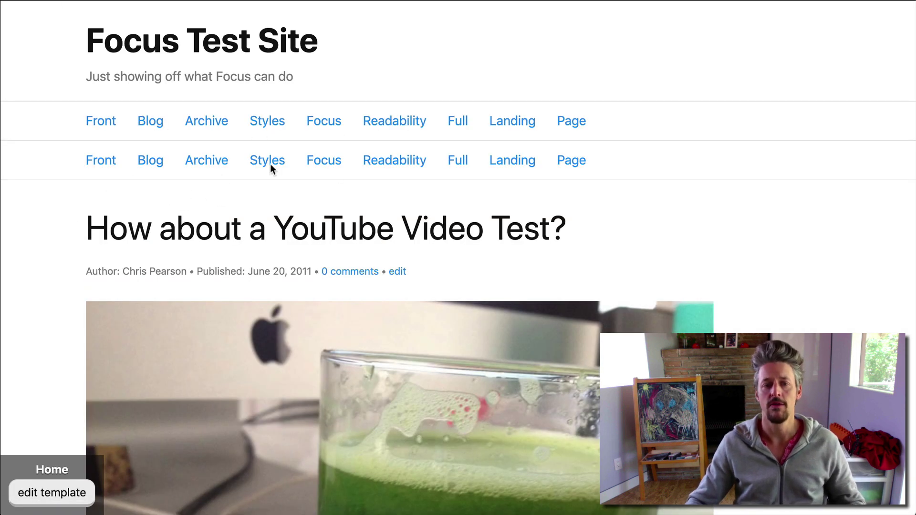
pyautogui.hotkey('ctrl', 'shift', 'Tab')
pyautogui.scroll(-5, 421, 435)
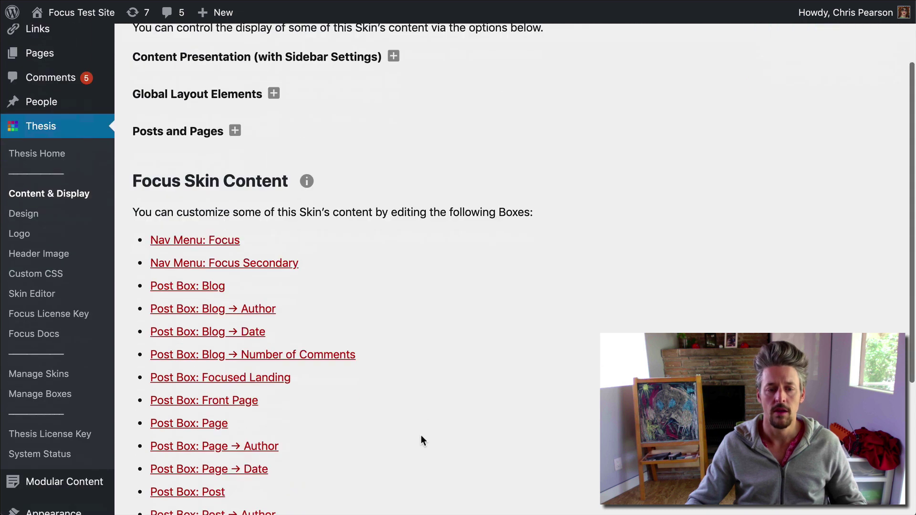
# Set Nav Menu: Focus Secondary to display GRT Menu, save, and reload the site.
pyautogui.click(251, 170)
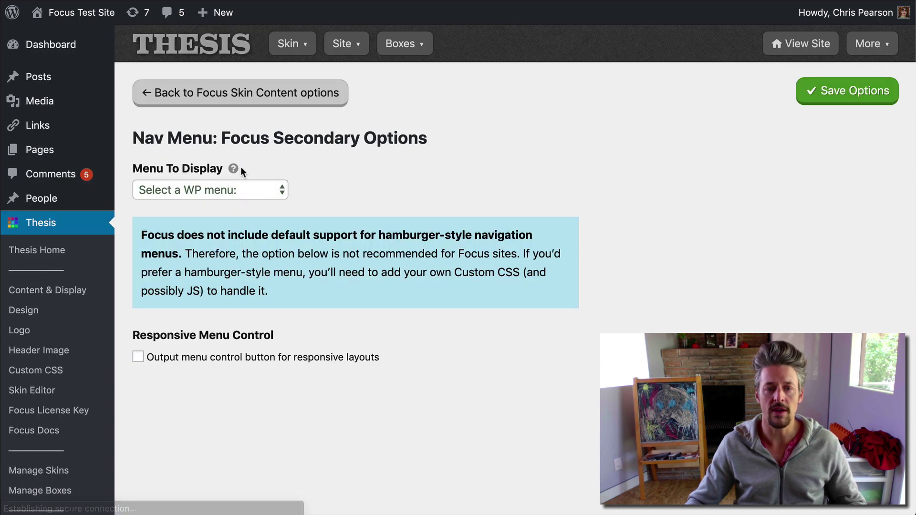
pyautogui.click(233, 191)
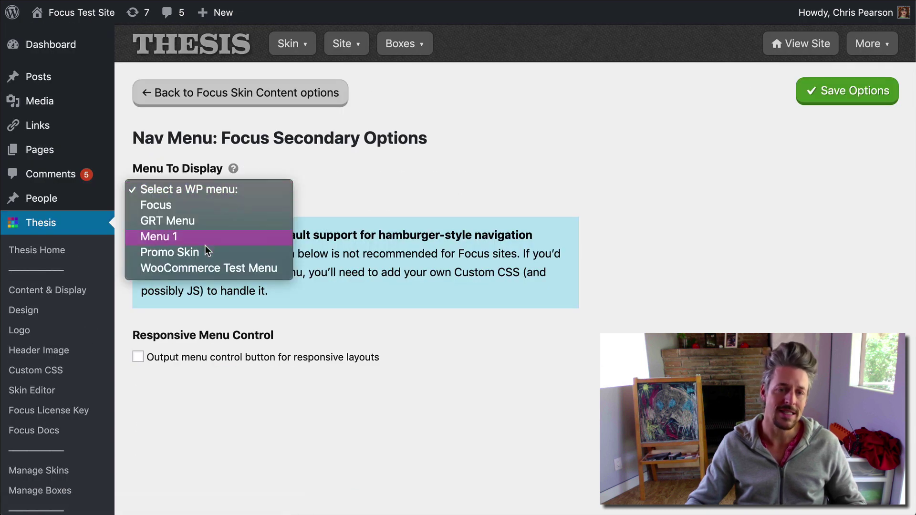
pyautogui.click(241, 221)
pyautogui.click(847, 91)
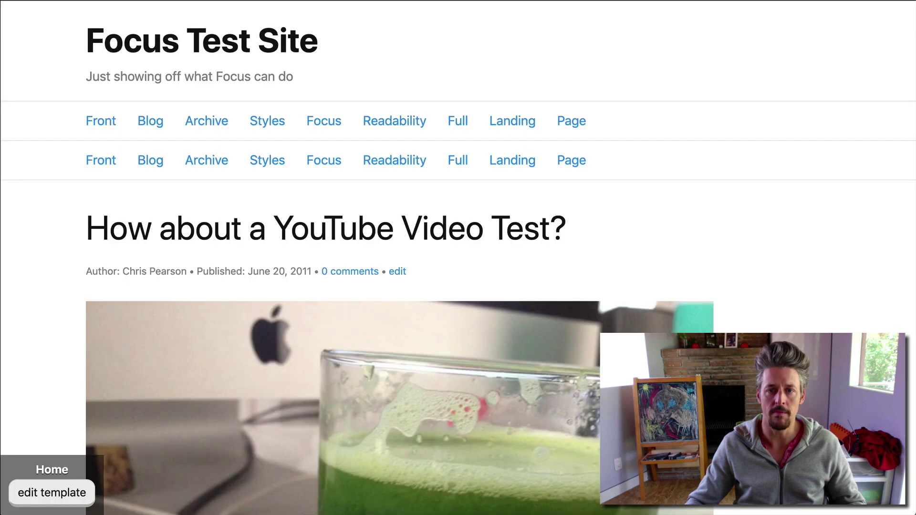
pyautogui.press('super+r')
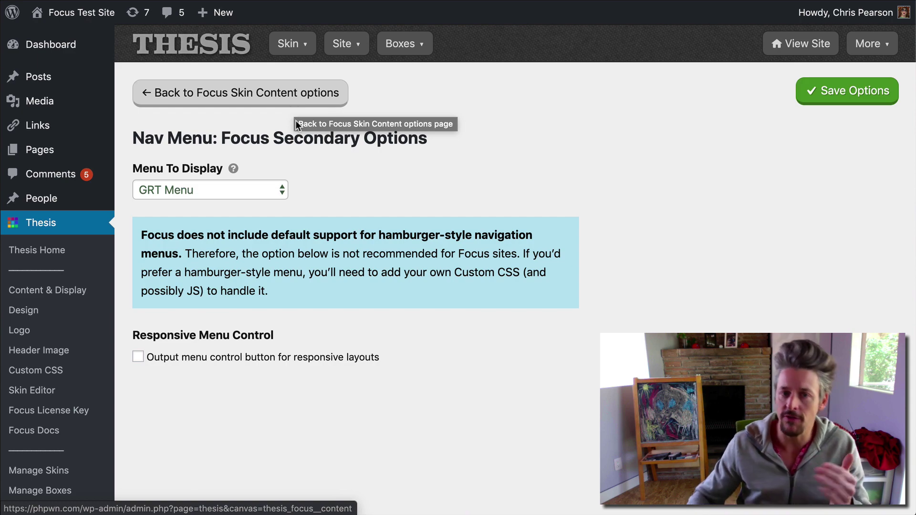
# Check 'Only display secondary menu to logged-in users' under Global Layout Elements, save, and view the site.
pyautogui.click(281, 96)
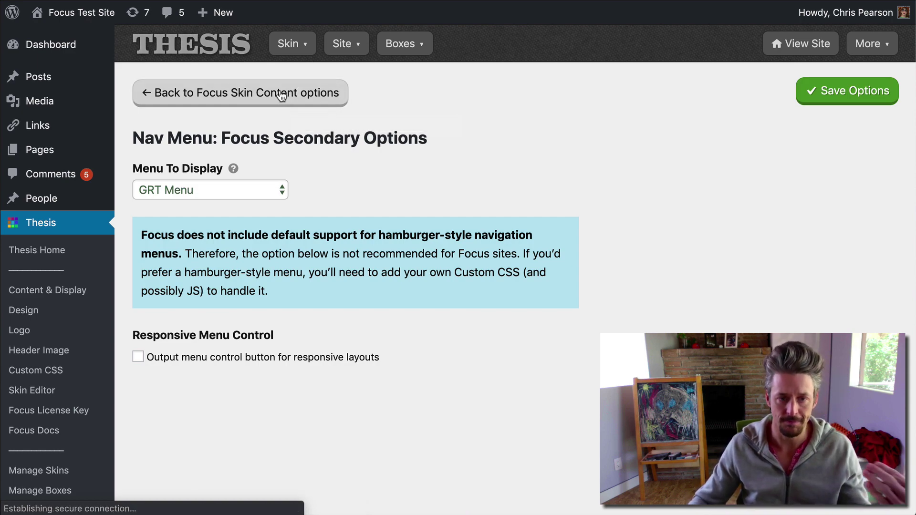
pyautogui.click(274, 189)
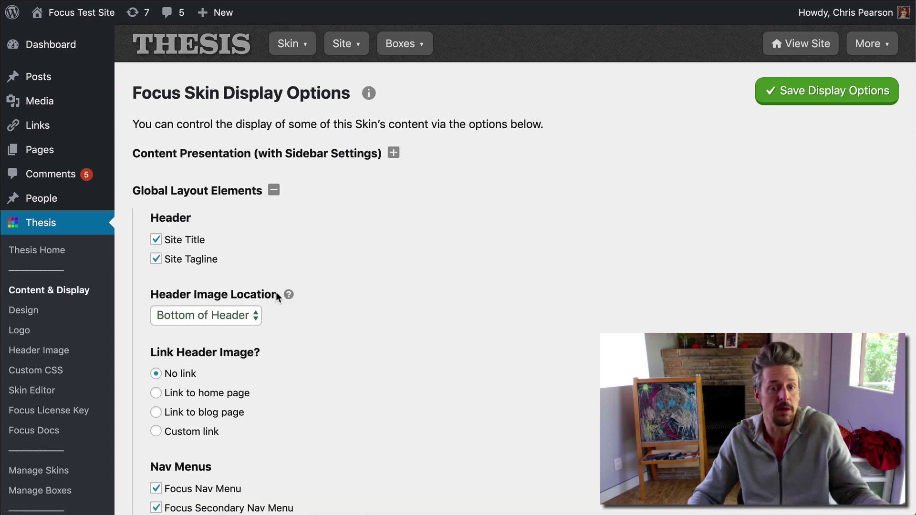
pyautogui.scroll(-5, 276, 292)
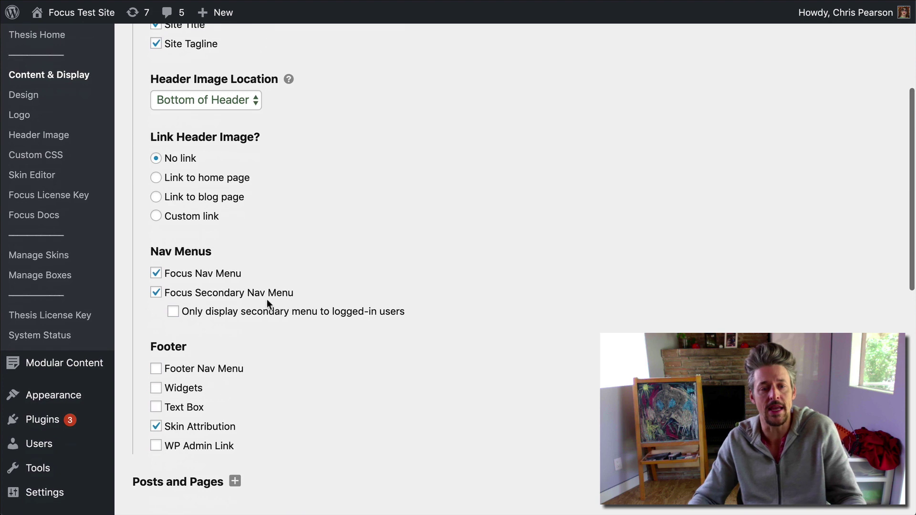
pyautogui.click(224, 310)
pyautogui.scroll(5, 571, 210)
pyautogui.click(778, 101)
pyautogui.click(800, 43)
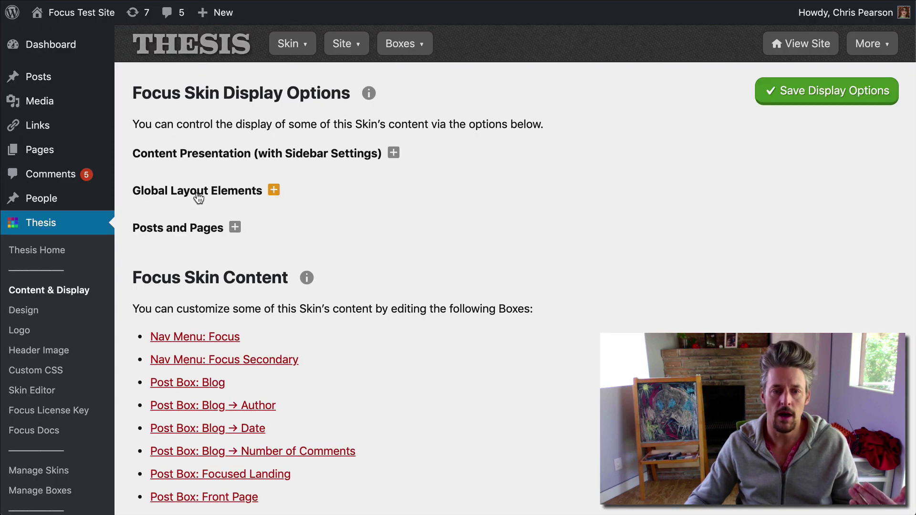
# Expand Global Layout Elements to review the Nav Menus settings, including the logged-in-only secondary menu.
pyautogui.click(198, 194)
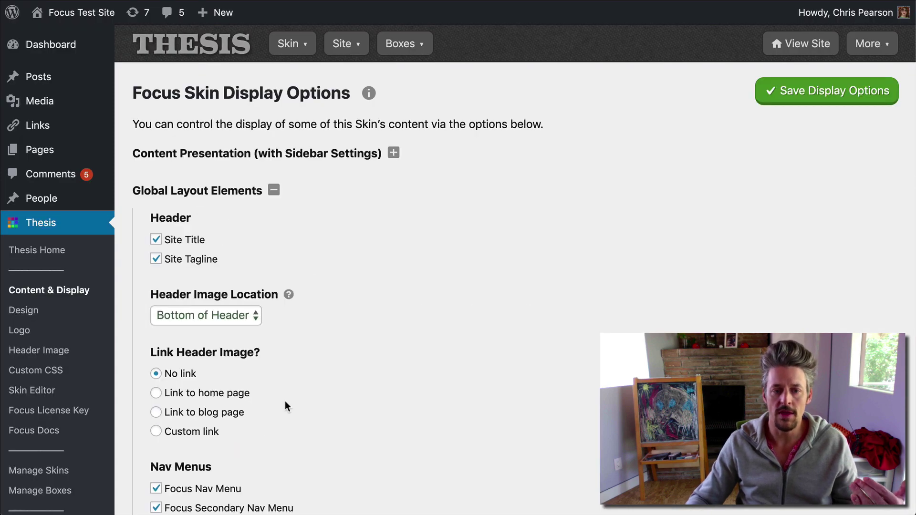
pyautogui.scroll(-1, 210, 454)
pyautogui.scroll(-3, 210, 454)
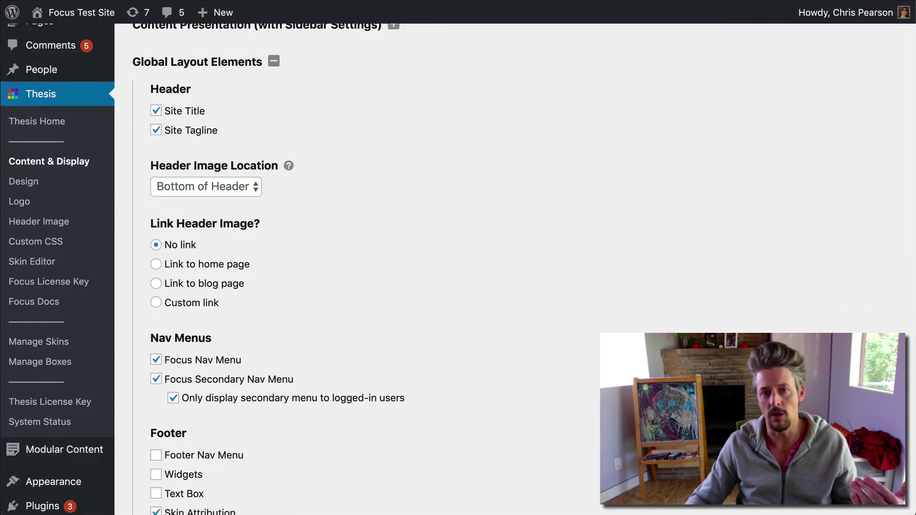